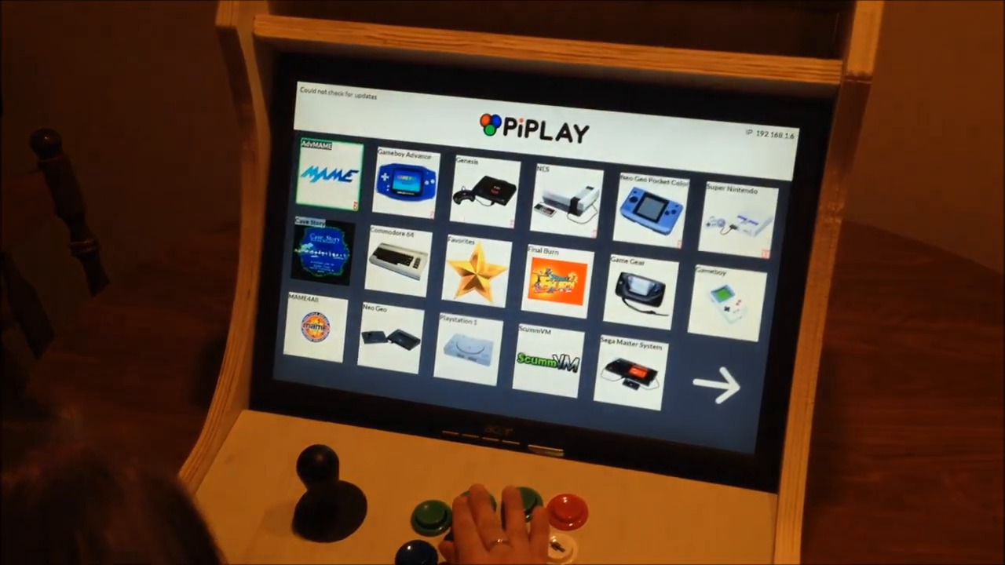
# - Browse the system grid past Neo Geo Pocket Color and enter the NES game list
pyautogui.press('Right')
pyautogui.press('Right')
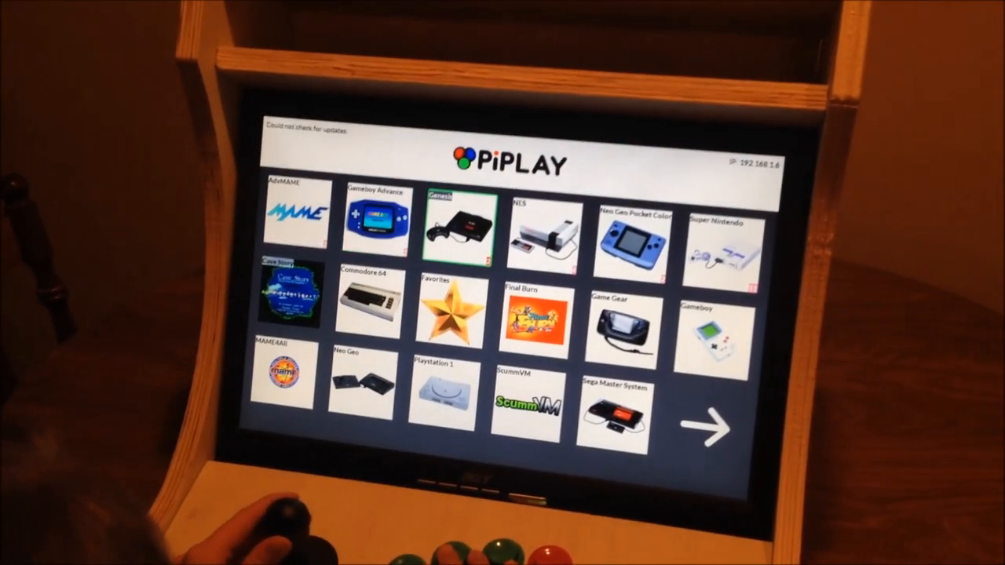
pyautogui.press('Right')
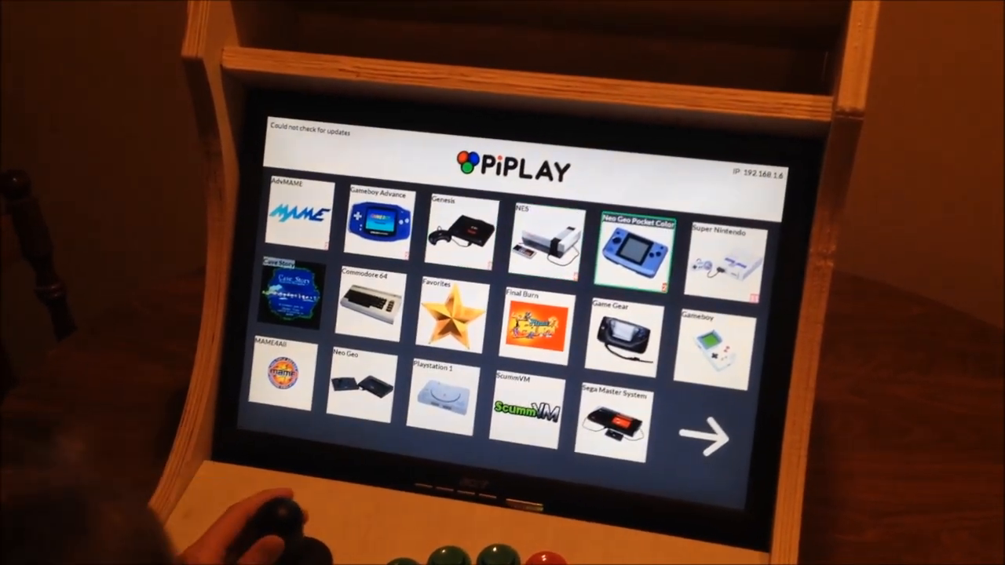
pyautogui.press('Return')
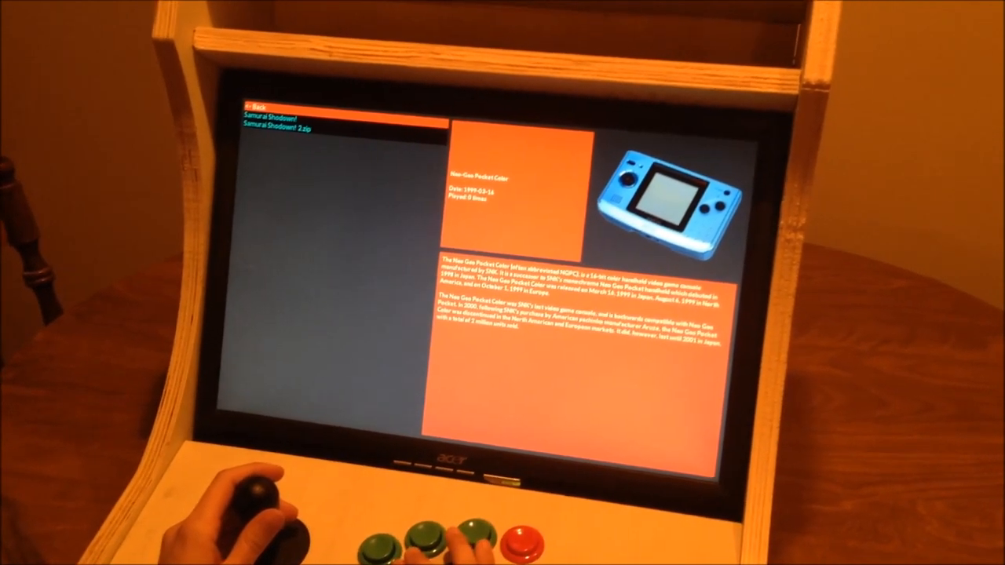
pyautogui.press('Escape')
pyautogui.press('Left')
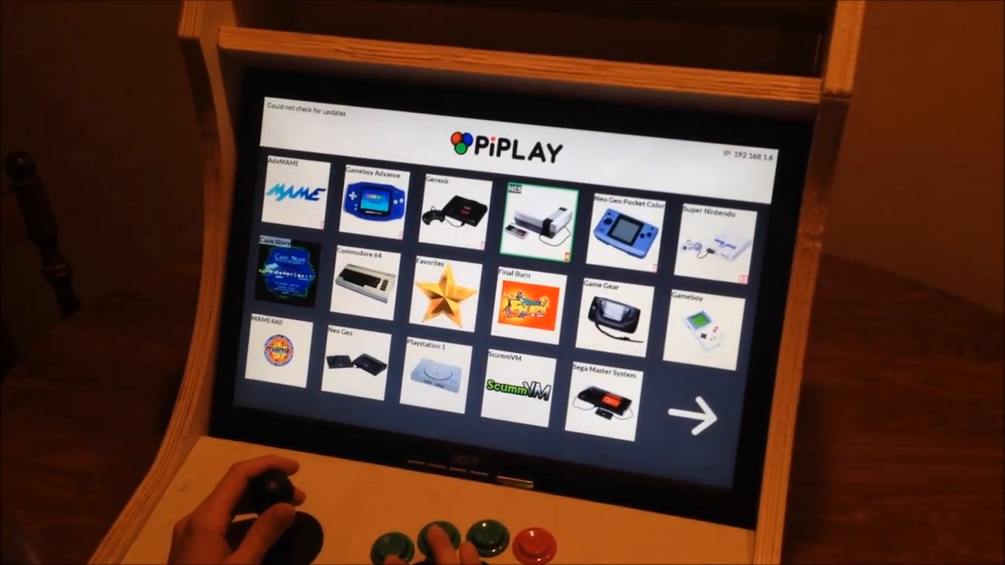
pyautogui.press('Return')
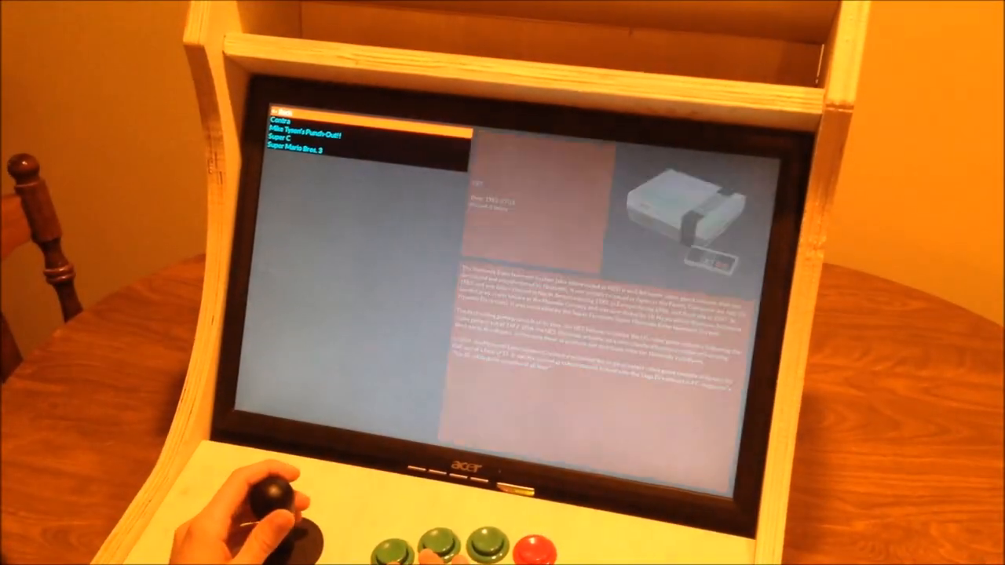
# - Select Mike Tyson's Punch-Out!! in the NES list and show its details page
pyautogui.press('Down')
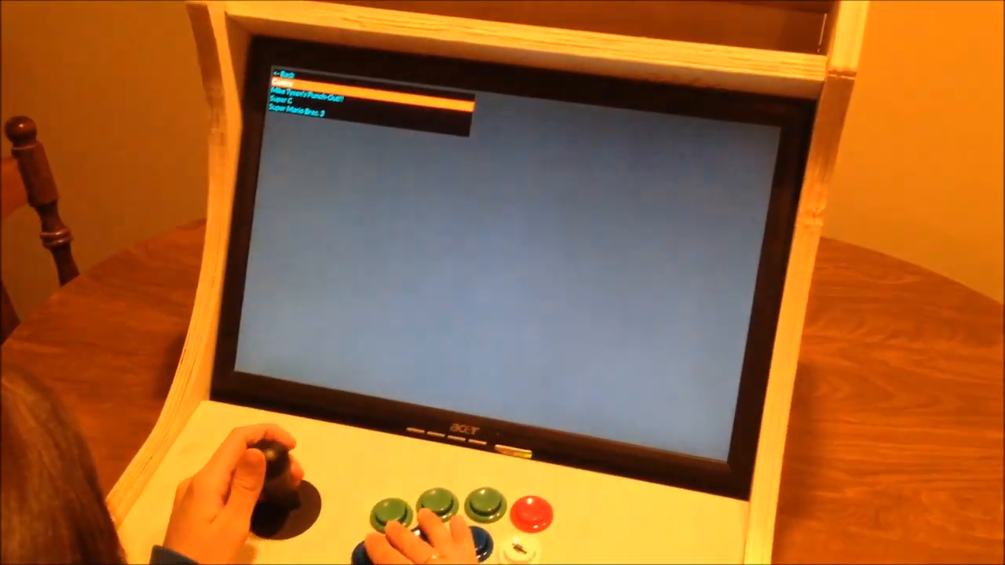
pyautogui.press('Down')
pyautogui.press('Down')
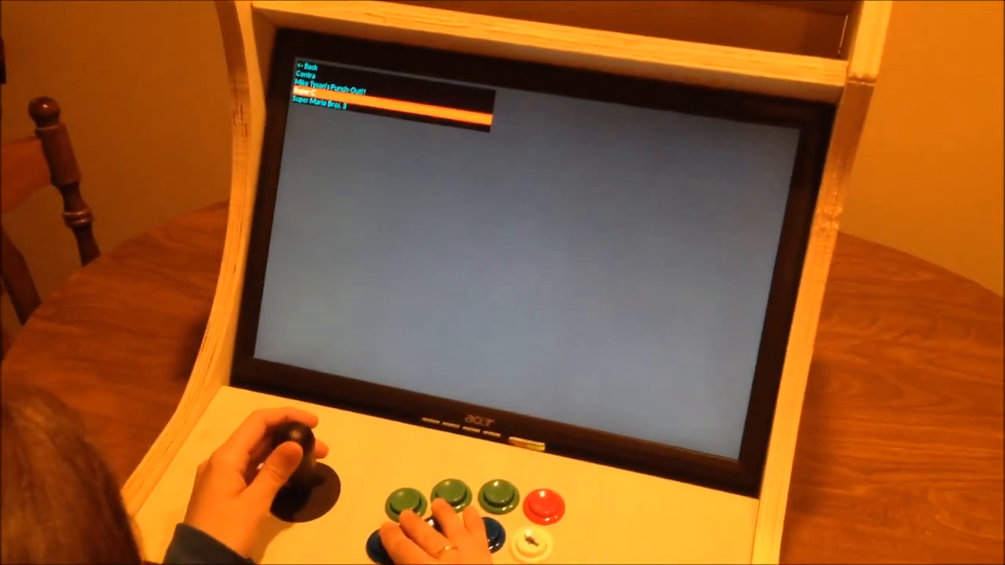
pyautogui.press('Up')
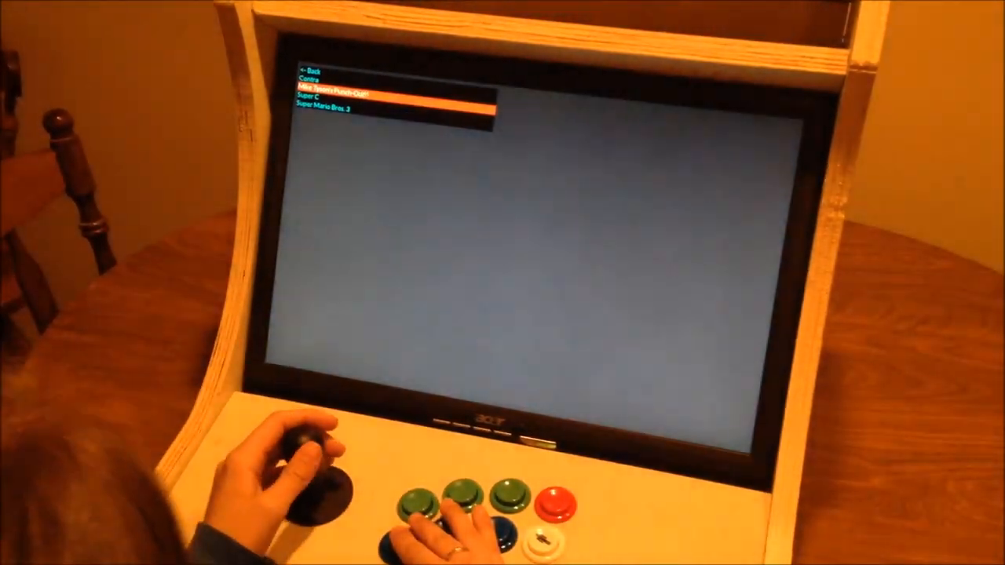
pyautogui.press('Return')
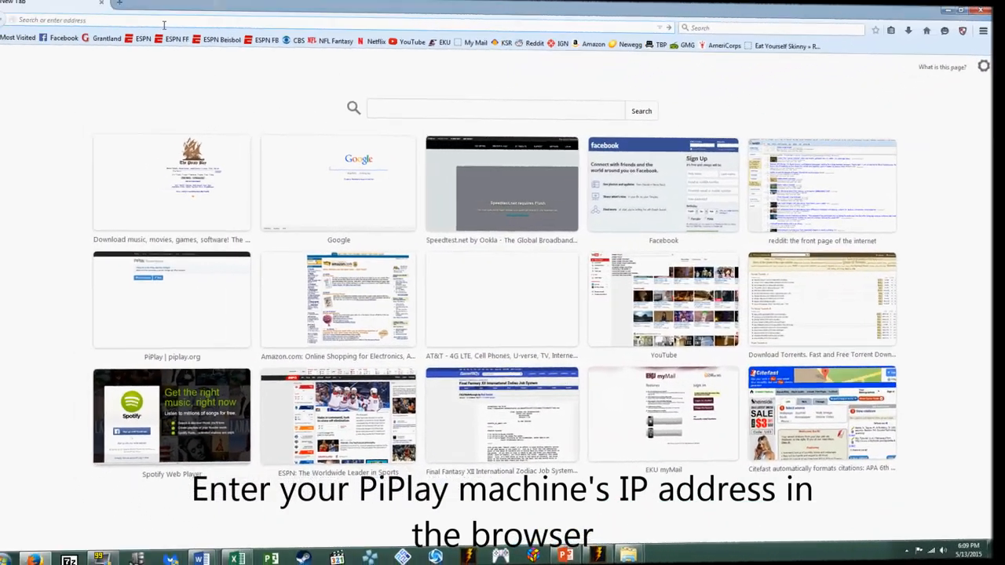
pyautogui.write('192.168.1.6/')
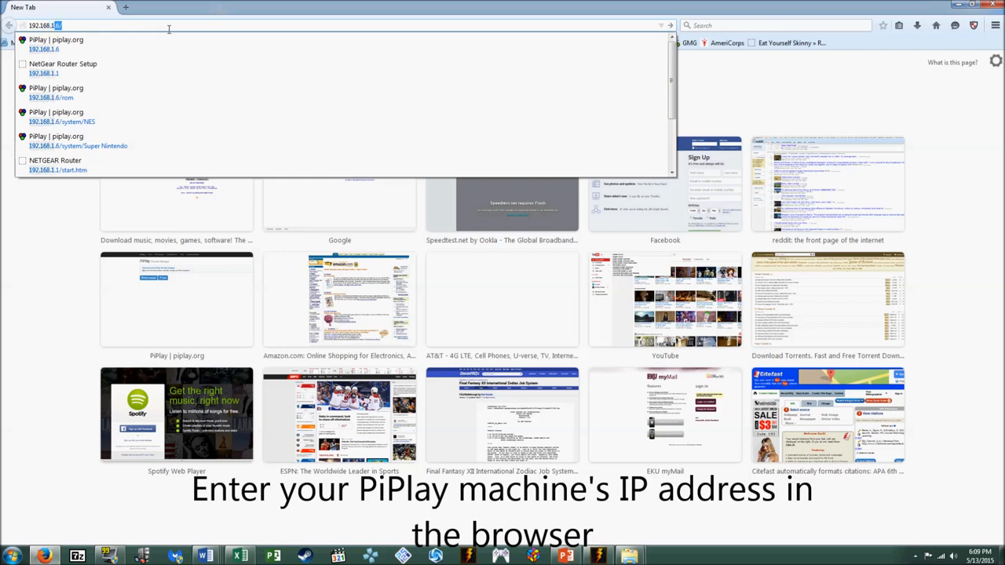
# - Load the Remote Manager at 192.168.1.6 and choose NES in the ROM Uploader
pyautogui.press('Return')
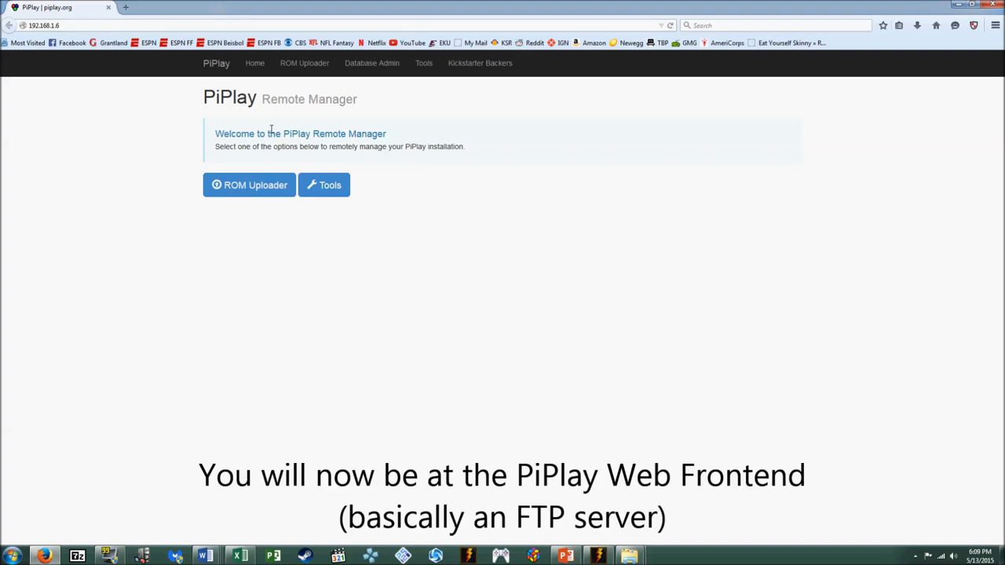
pyautogui.click(249, 184)
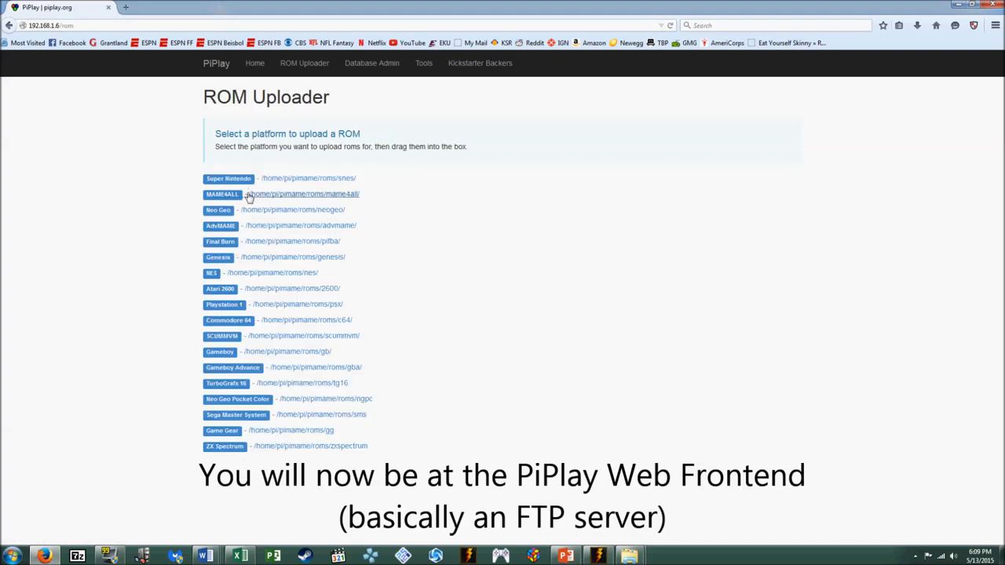
pyautogui.click(245, 272)
pyautogui.moveTo(628, 556)
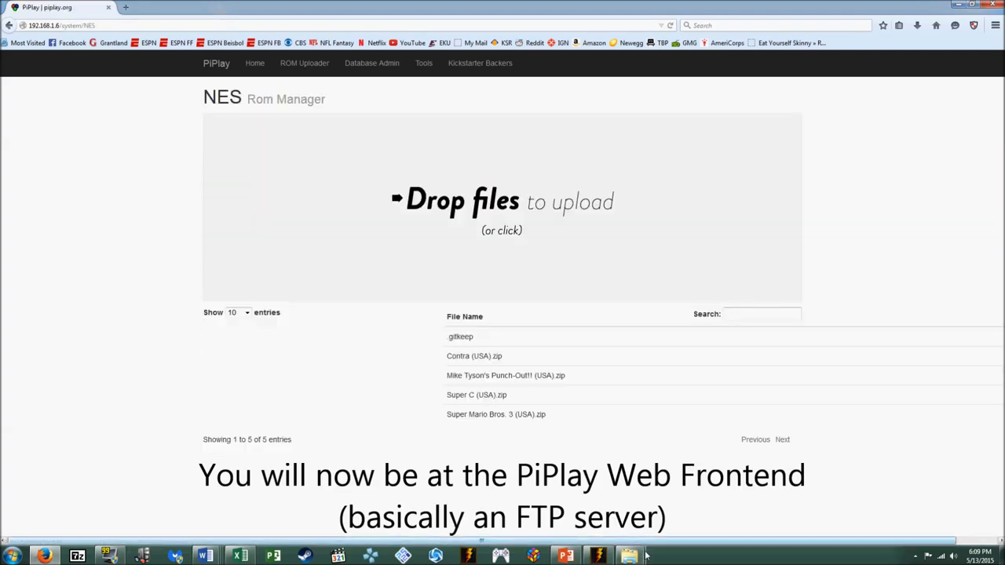
# - Drag Super C (USA).zip and the Mike Tyson's Punch-Out!! zip into the NES drop box
pyautogui.click(565, 502)
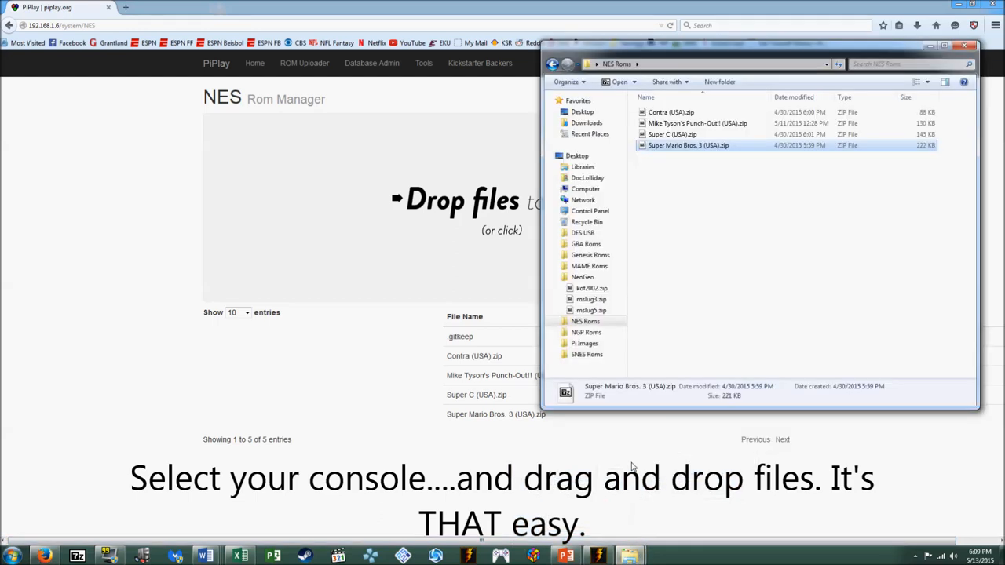
pyautogui.moveTo(656, 135); pyautogui.dragTo(377, 157)
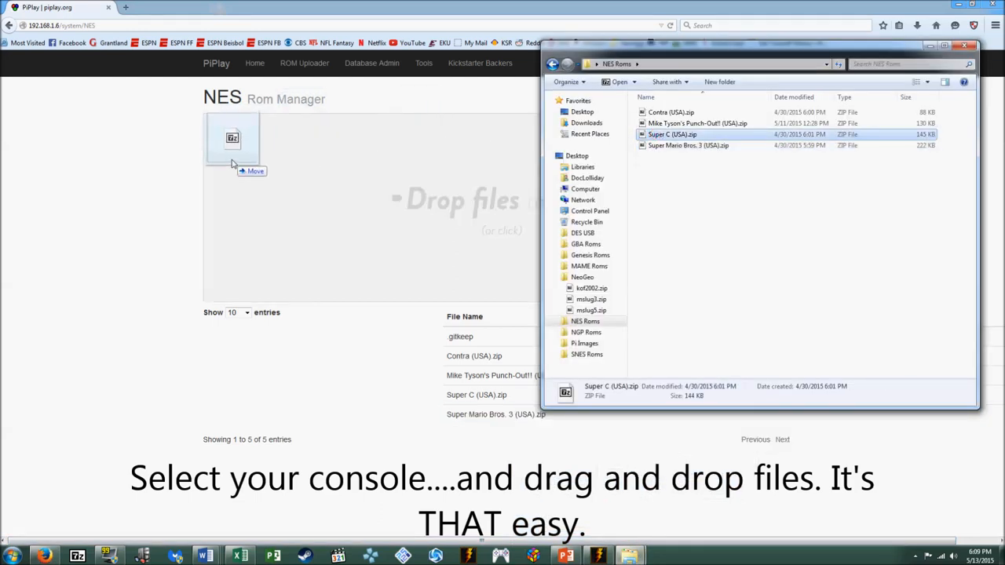
pyautogui.moveTo(675, 124); pyautogui.dragTo(349, 189)
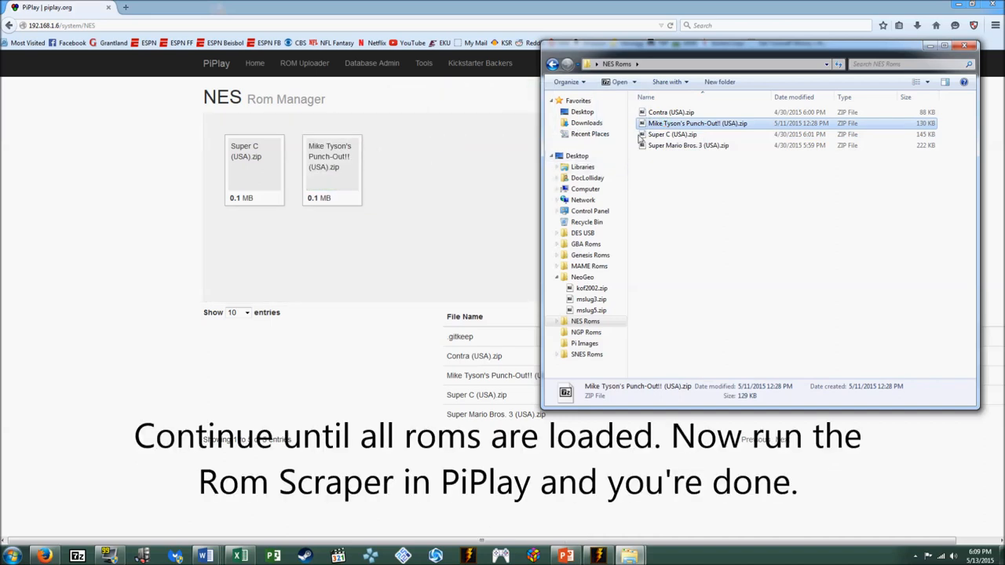
# - Select Contra and Super Mario Bros. 3 together and drop them in as NES ROMs
pyautogui.click(667, 113)
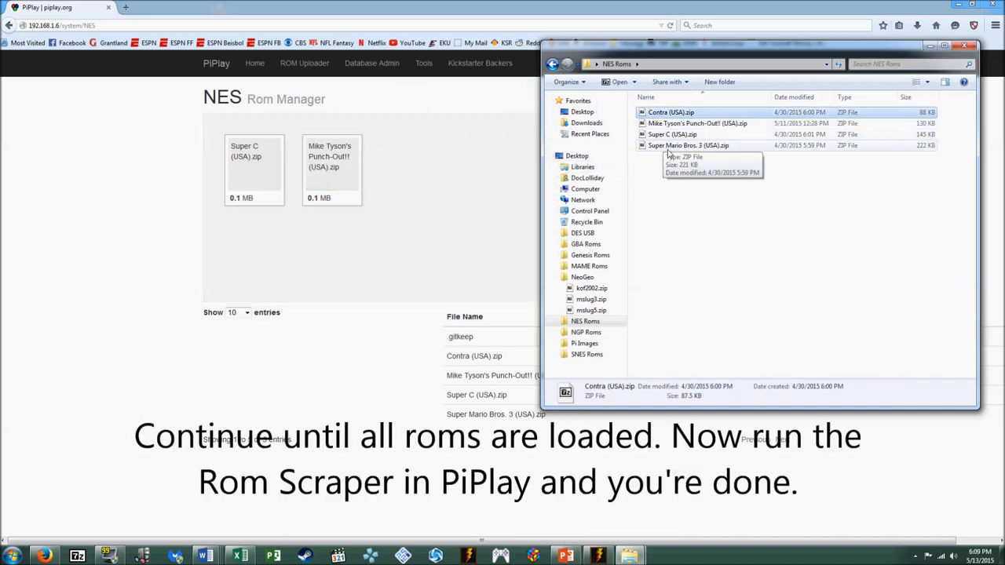
pyautogui.keyDown('ctrl'); pyautogui.click(668, 147); pyautogui.keyUp('ctrl')
pyautogui.moveTo(673, 147); pyautogui.dragTo(453, 188)
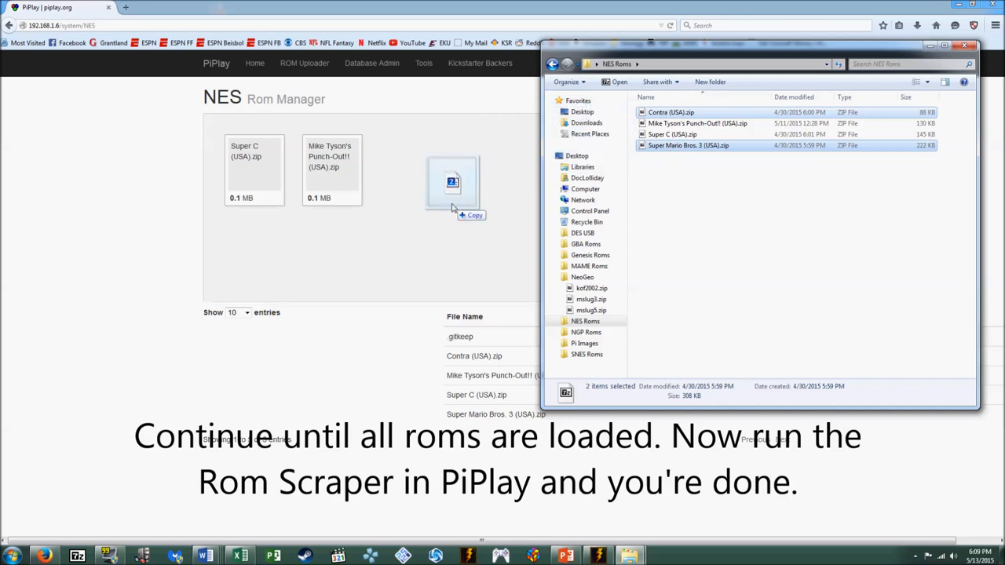